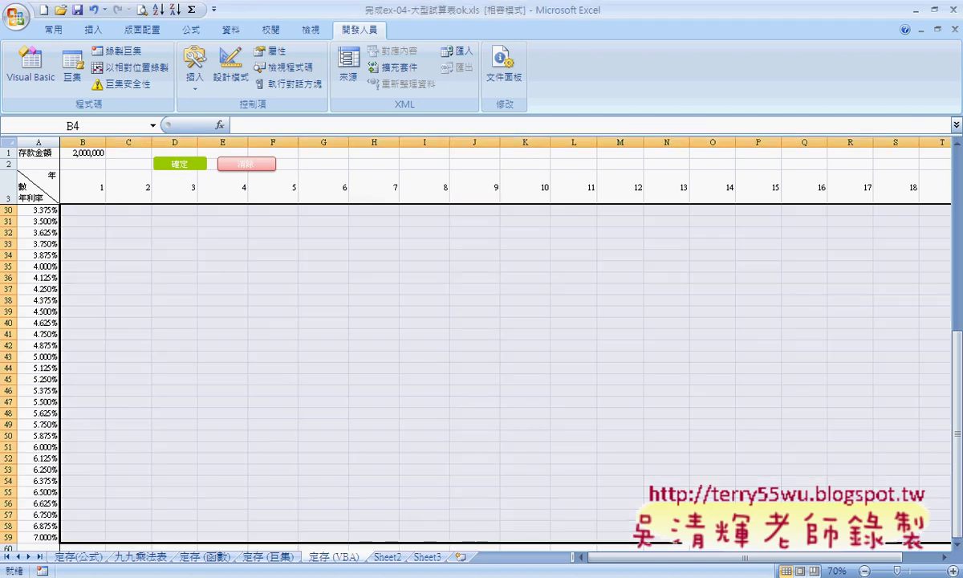
Switch from Excel to the Google Drive folder _雲端白板畫面(2013) in Chrome
{"action": "key", "text": "alt+Tab"}
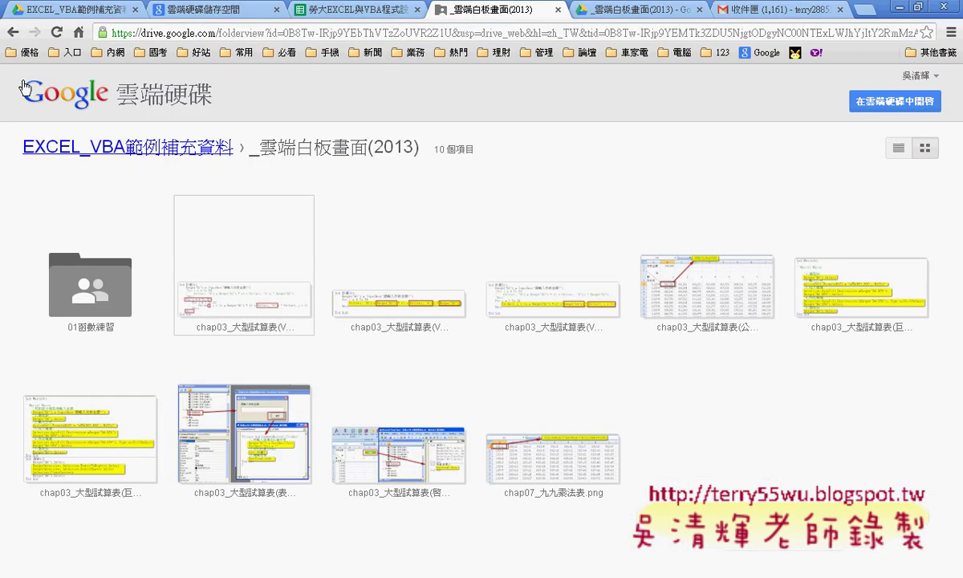
{"action": "left_click", "coordinate": [12, 33]}
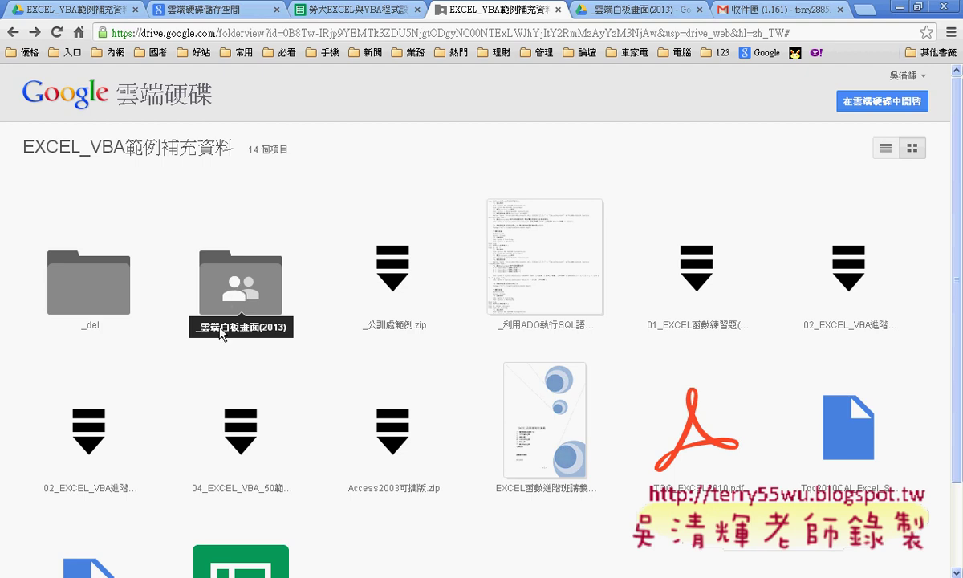
{"action": "double_click", "coordinate": [236, 292]}
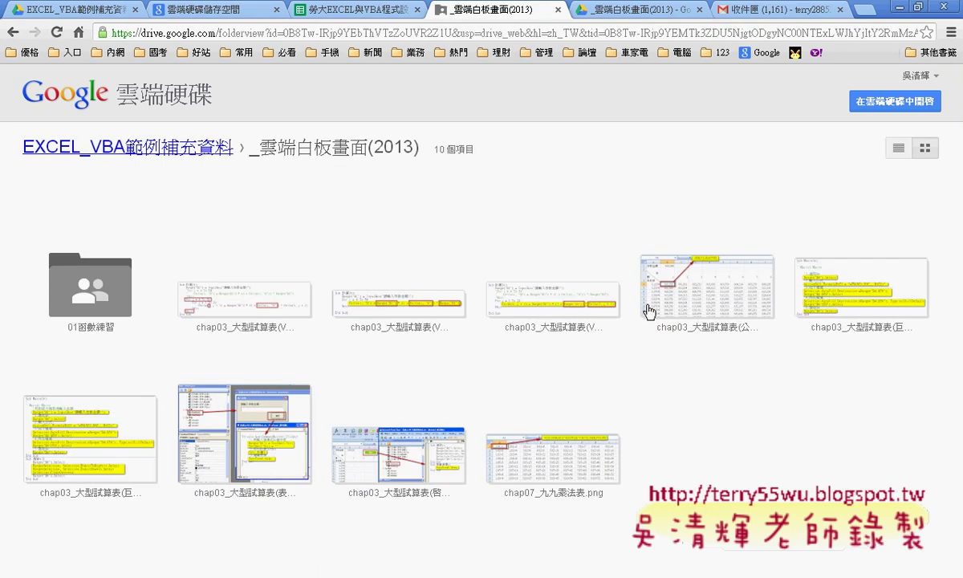
{"action": "double_click", "coordinate": [648, 311]}
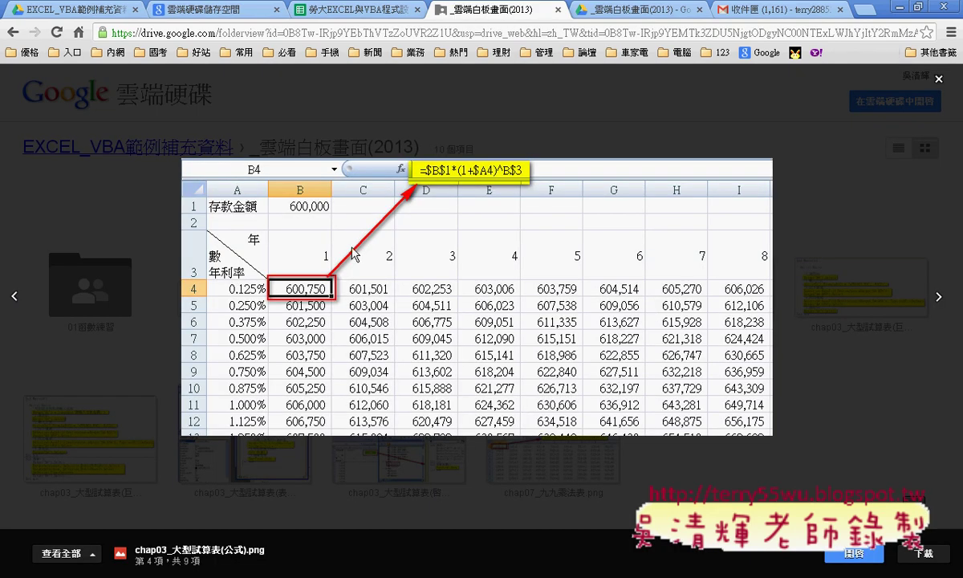
{"action": "left_click", "coordinate": [11, 34]}
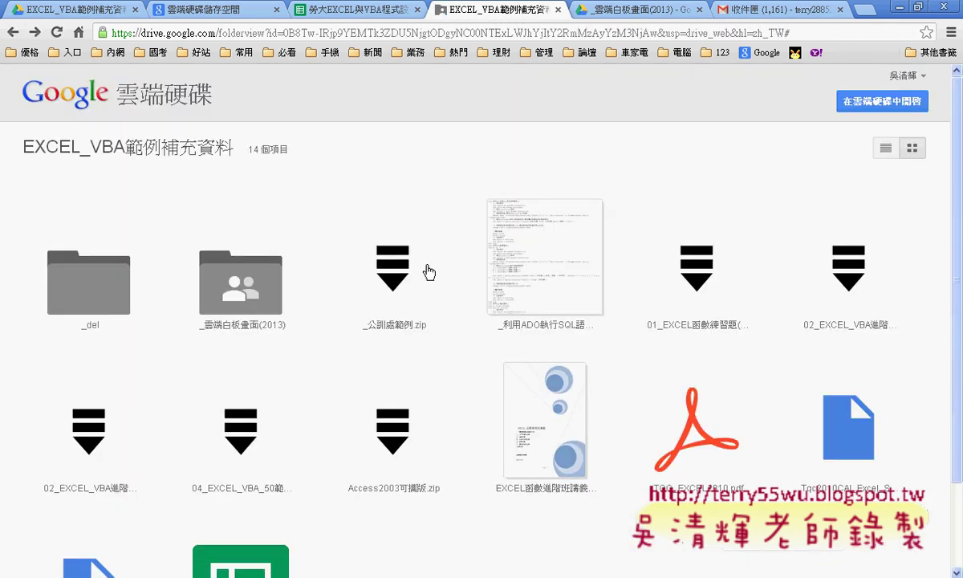
{"action": "left_click", "coordinate": [241, 289]}
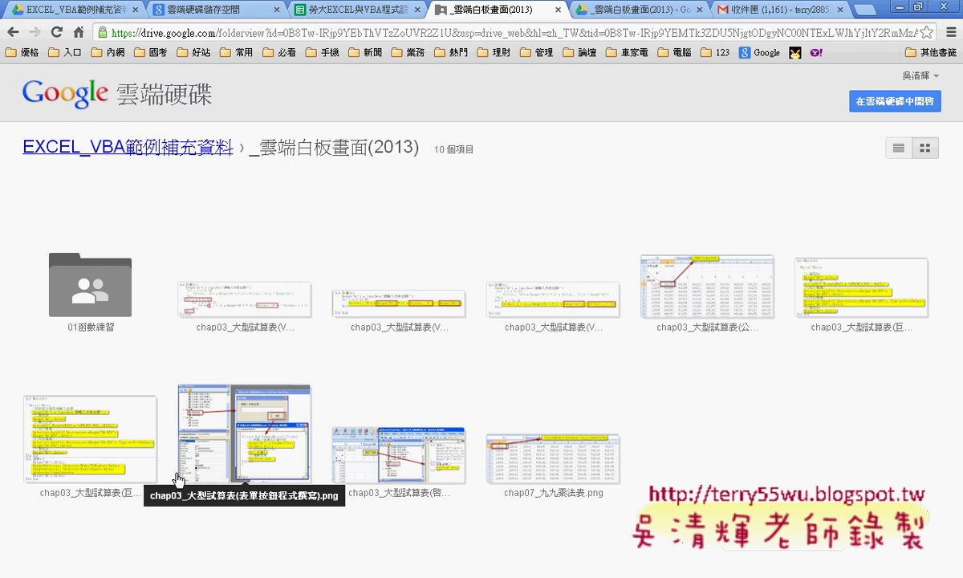
{"action": "left_click", "coordinate": [581, 480]}
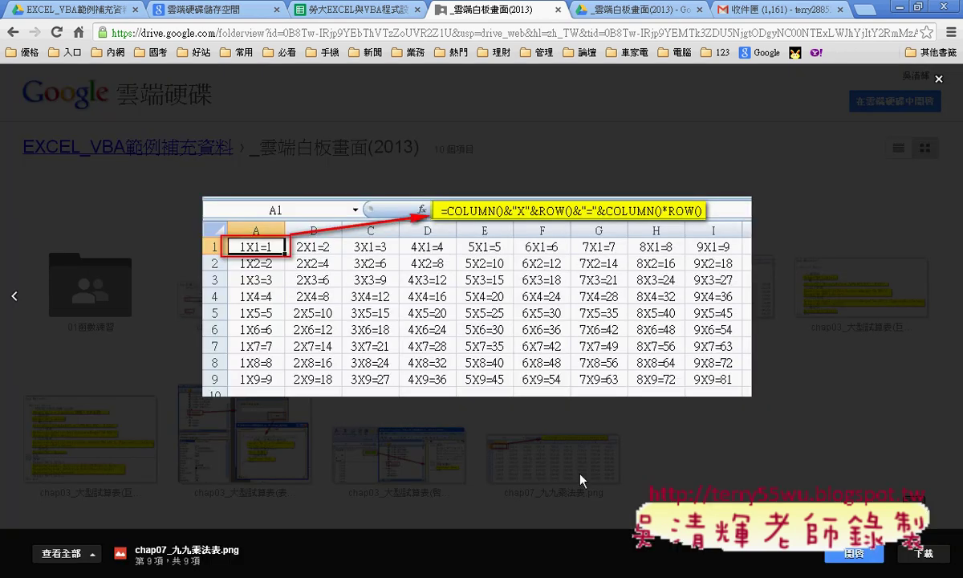
{"action": "left_click", "coordinate": [937, 78]}
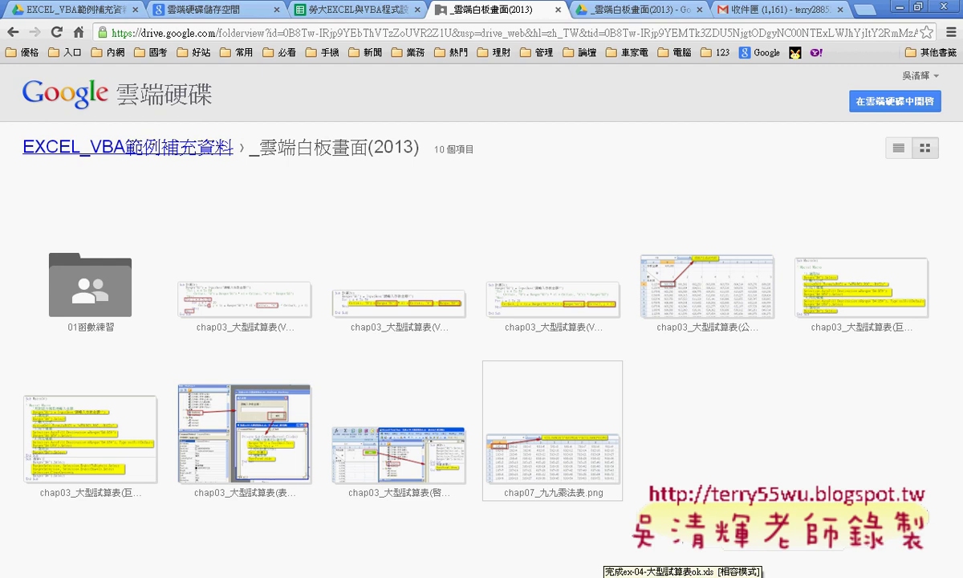
Return to the Excel workbook, glance at the 定存 (巨集) sheet, then go back to 定存 (VBA)
{"action": "left_click", "coordinate": [609, 573]}
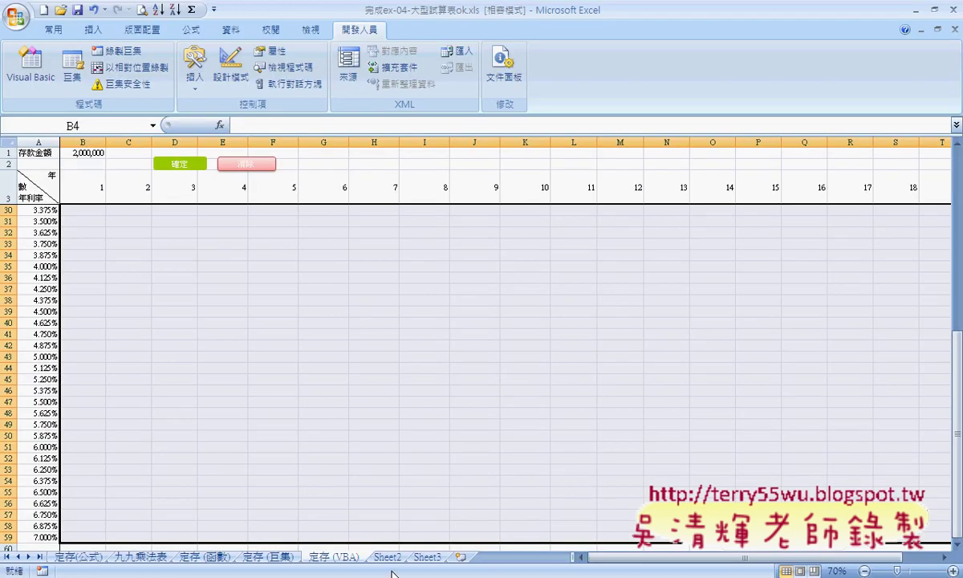
{"action": "left_click", "coordinate": [269, 556]}
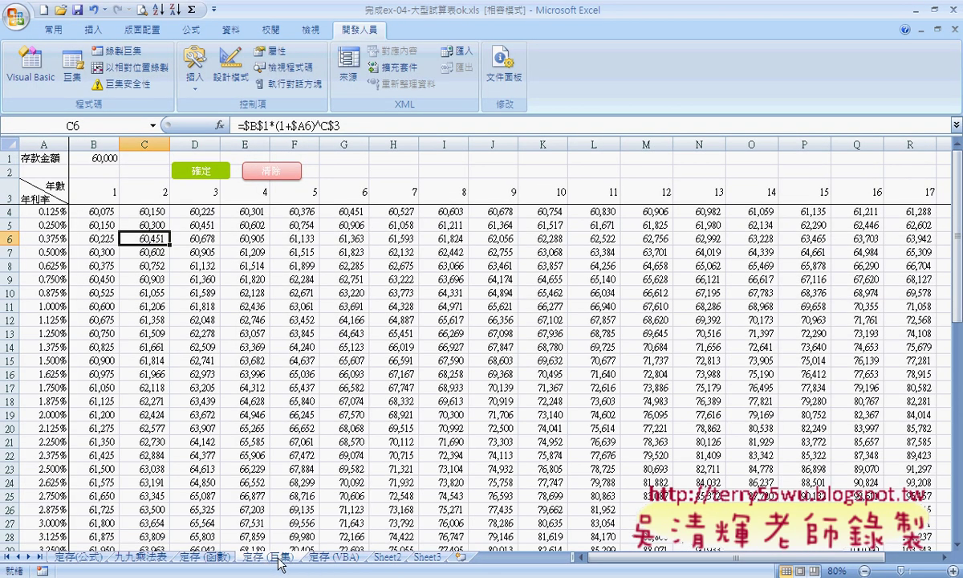
{"action": "left_click", "coordinate": [334, 557]}
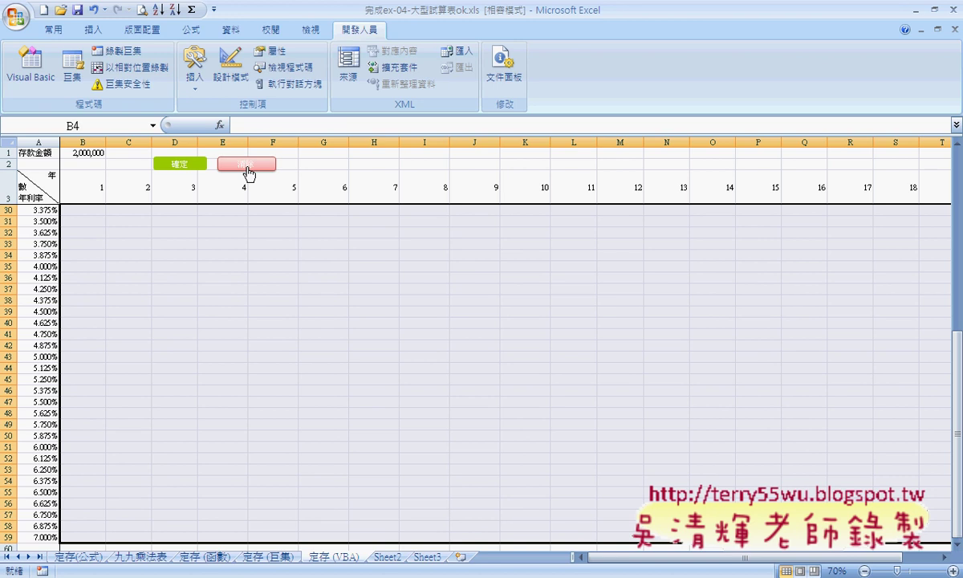
Clear the interest table's calculated values with the 清除 button and select cell B4
{"action": "left_click", "coordinate": [247, 166]}
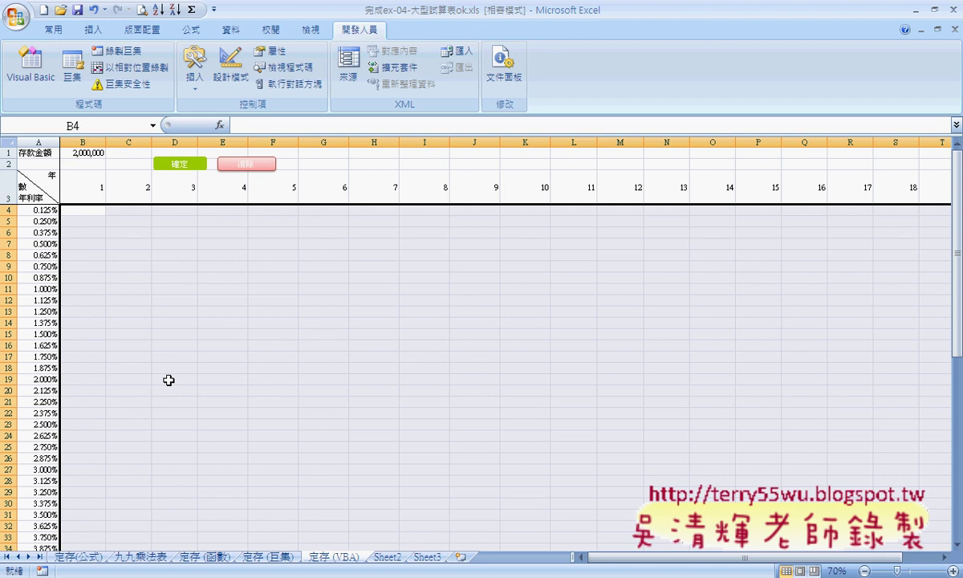
{"action": "left_click", "coordinate": [82, 210]}
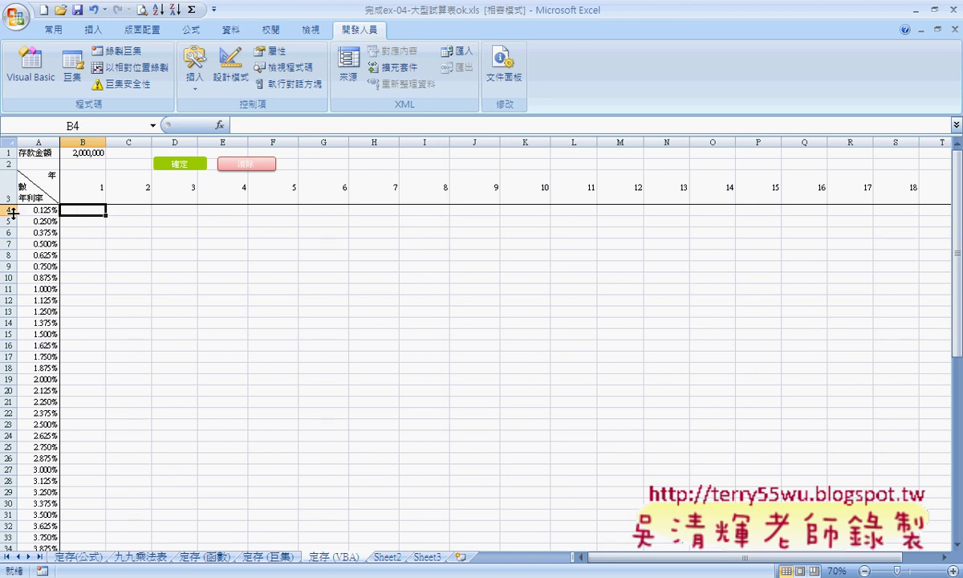
{"action": "scroll", "coordinate": [75, 275], "scroll_direction": "down", "scroll_amount": 3}
{"action": "scroll", "coordinate": [76, 282], "scroll_direction": "down", "scroll_amount": 3}
{"action": "scroll", "coordinate": [75, 290], "scroll_direction": "down", "scroll_amount": 4}
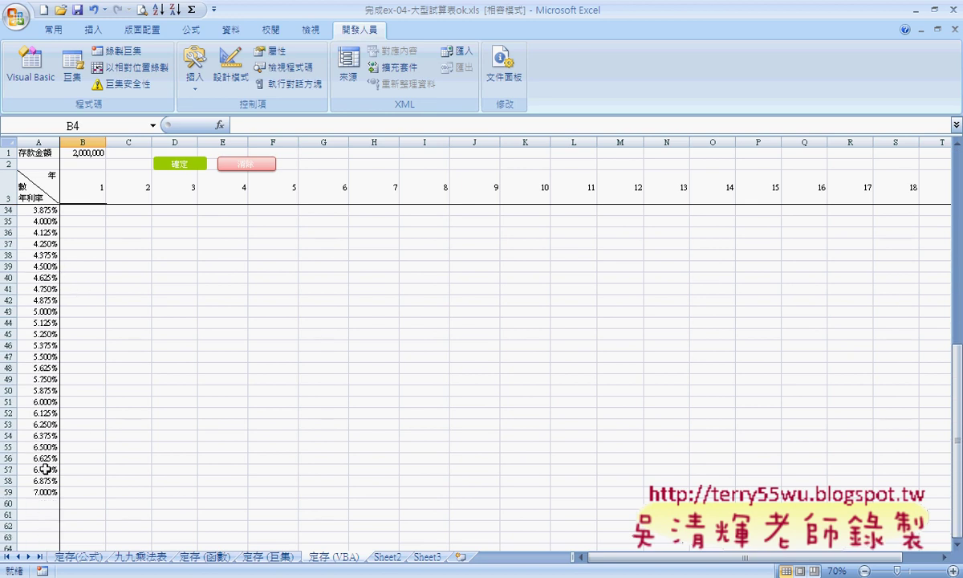
{"action": "scroll", "coordinate": [158, 417], "scroll_direction": "up", "scroll_amount": 10}
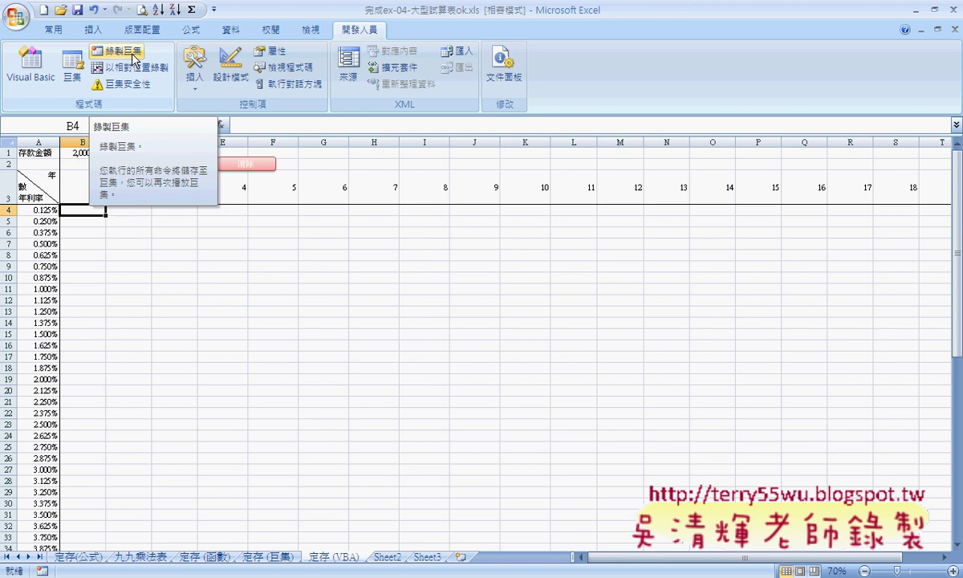
Open the VBA editor, display Module3's Macro3 code, and place the cursor below its End Sub
{"action": "left_click", "coordinate": [40, 87]}
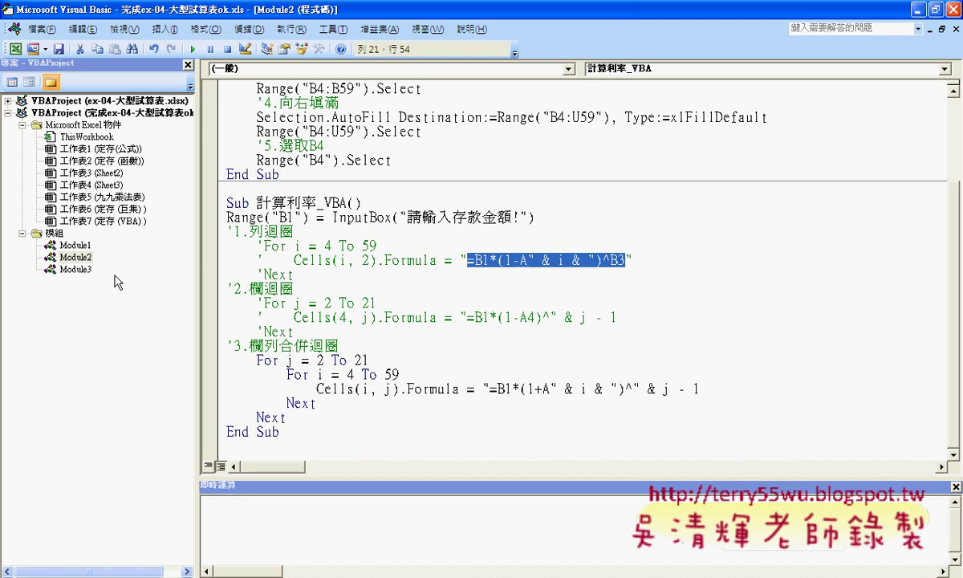
{"action": "left_click", "coordinate": [83, 271]}
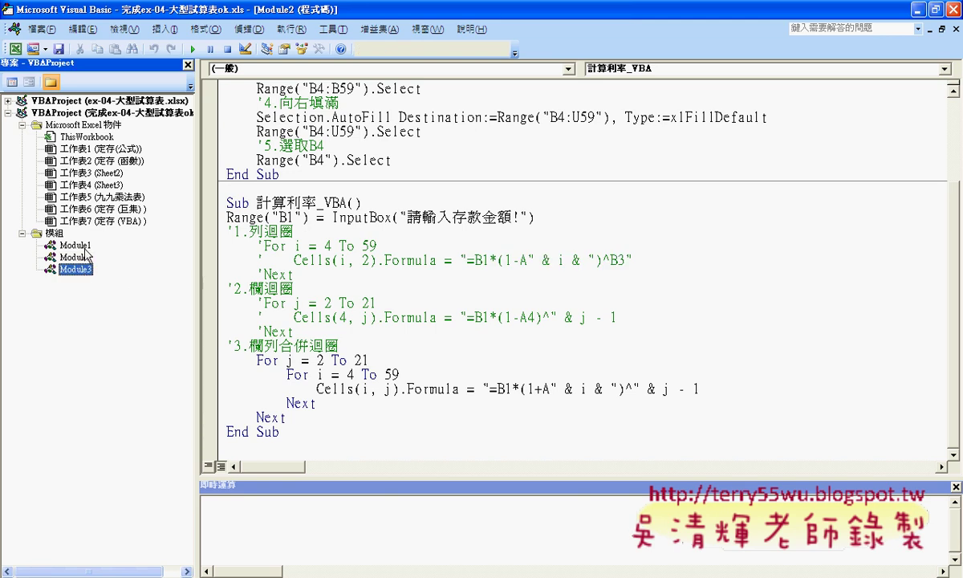
{"action": "double_click", "coordinate": [78, 268]}
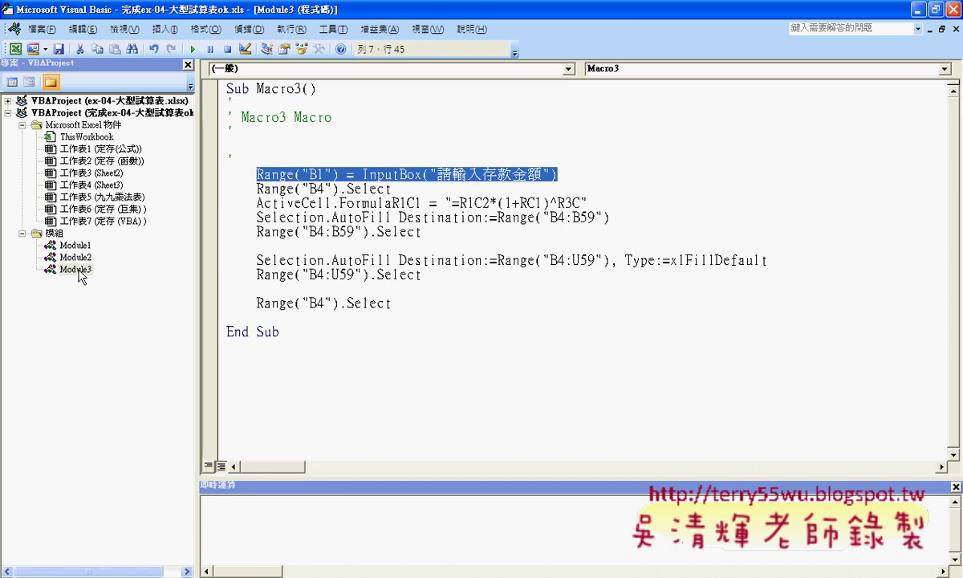
{"action": "left_click", "coordinate": [269, 344]}
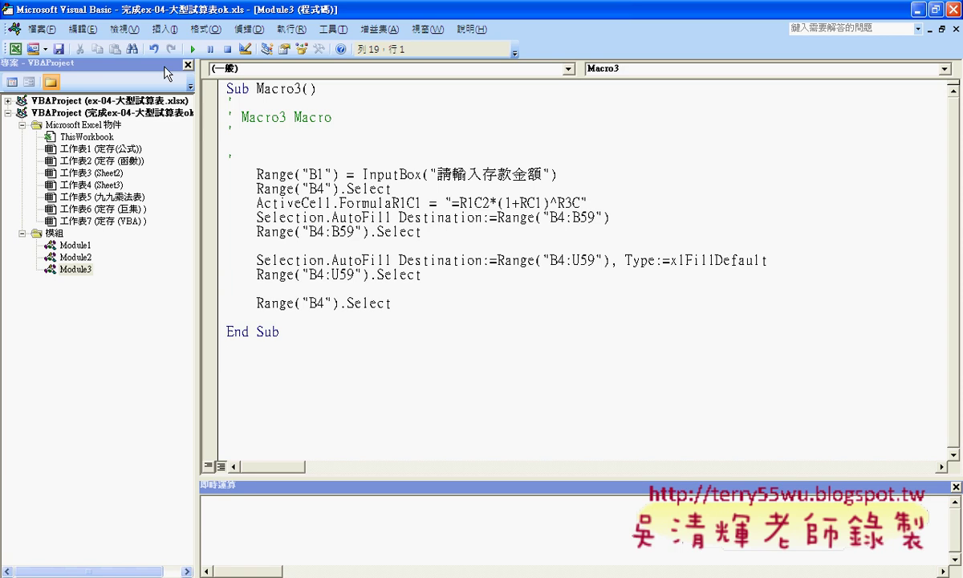
{"action": "left_click", "coordinate": [165, 29]}
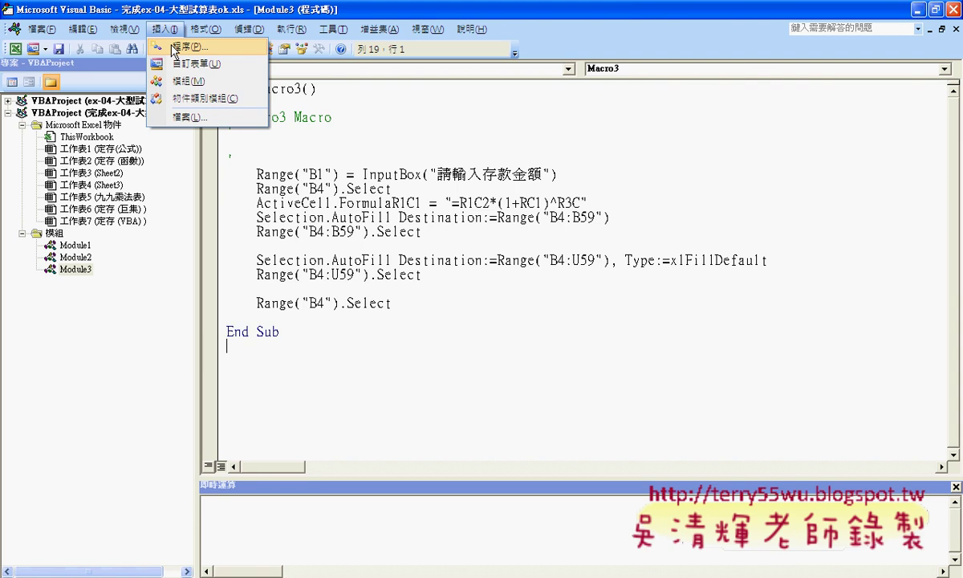
Enter the name 計算_VBA for a new Public Sub procedure in Module3
{"action": "left_click", "coordinate": [175, 48]}
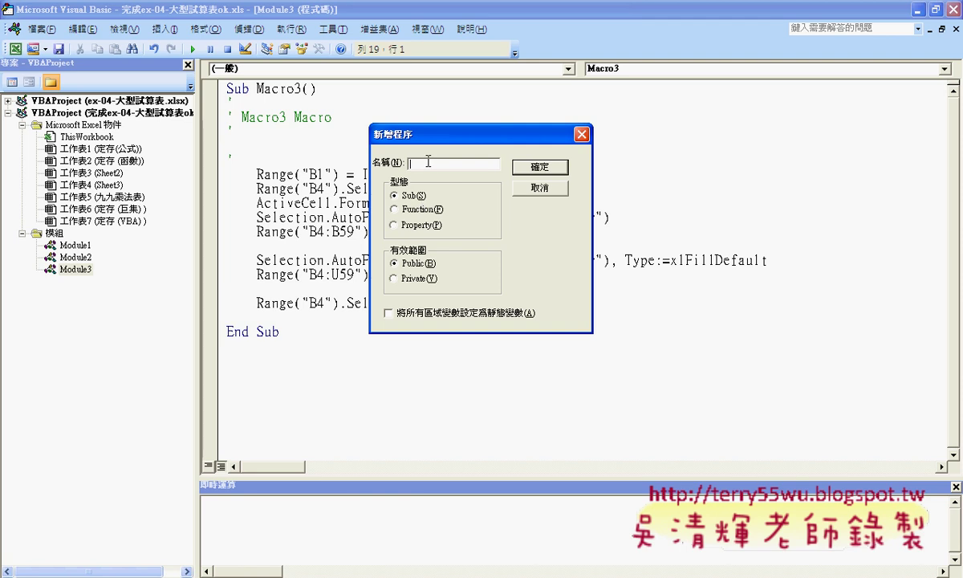
{"action": "type", "text": "計"}
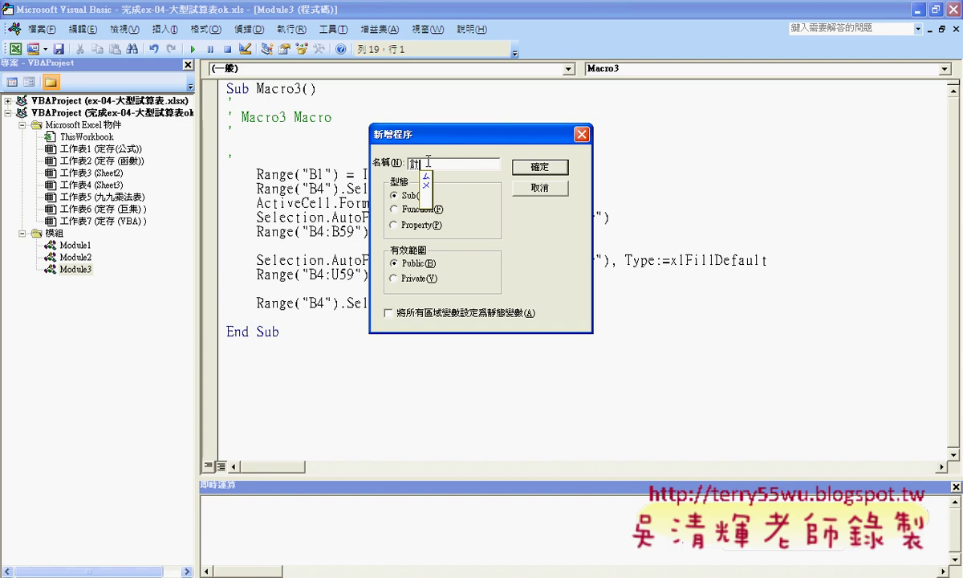
{"action": "type", "text": "算"}
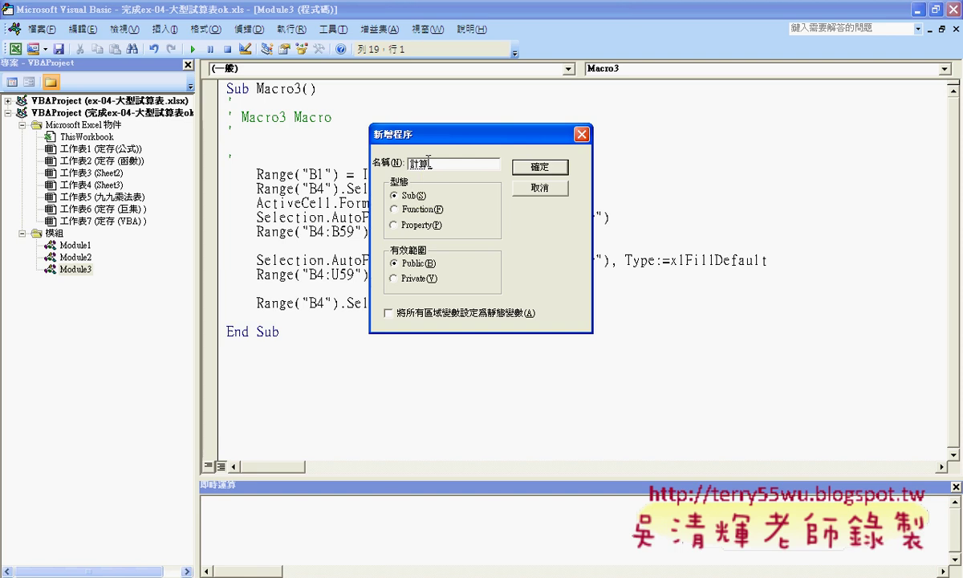
{"action": "type", "text": "_VBAS"}
{"action": "key", "text": "BackSpace"}
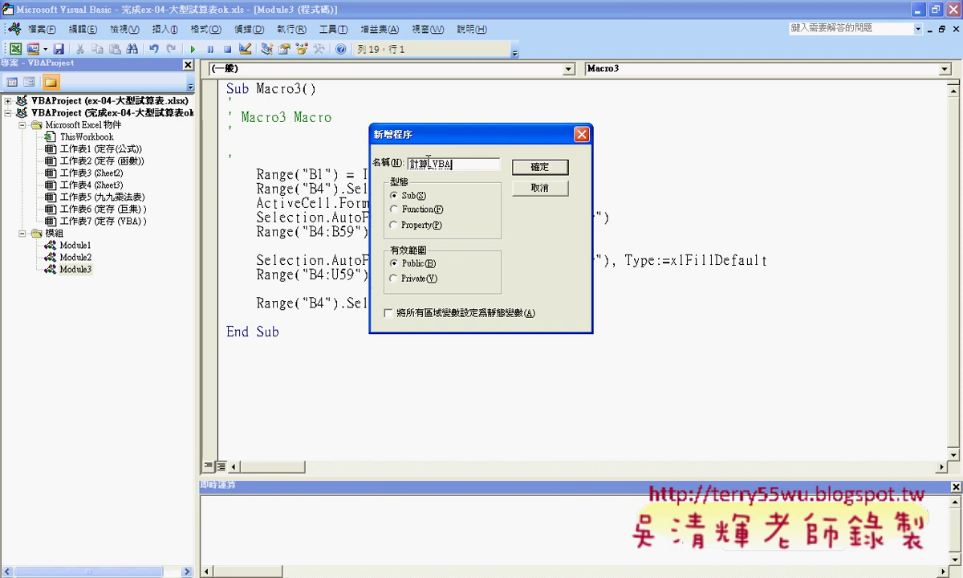